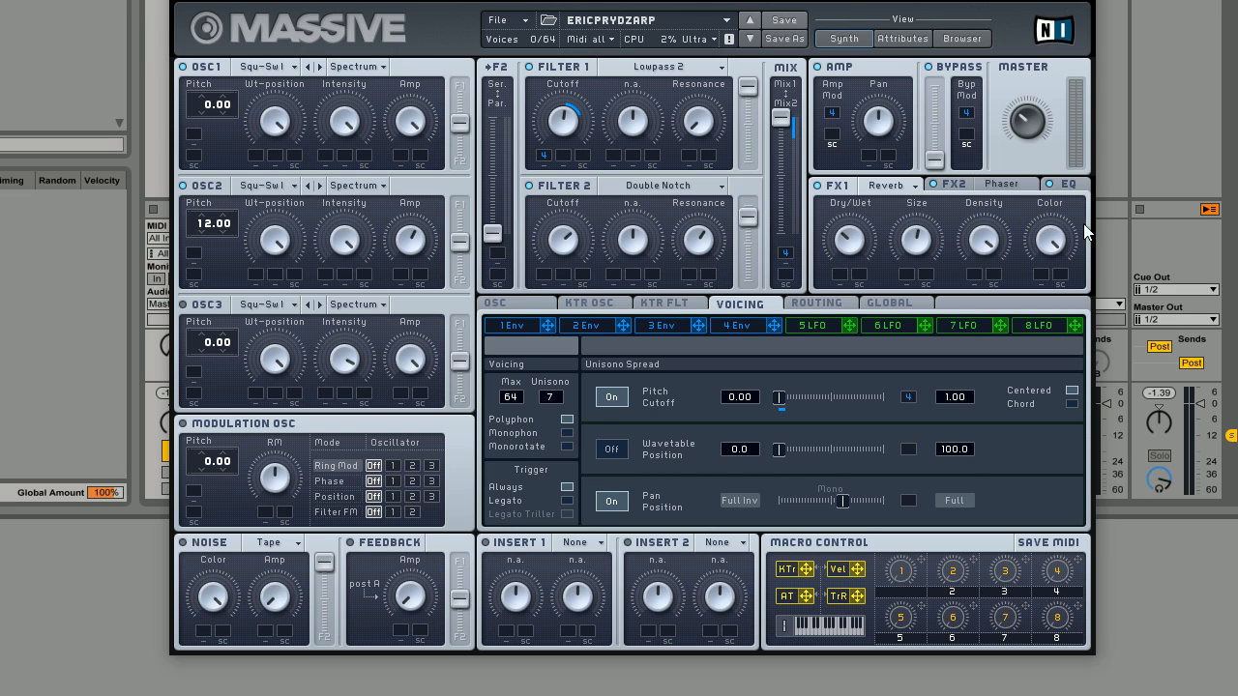
# Start a new sound and turn on the unison spread for pitch cutoff
pyautogui.click(511, 26)
pyautogui.click(524, 21)
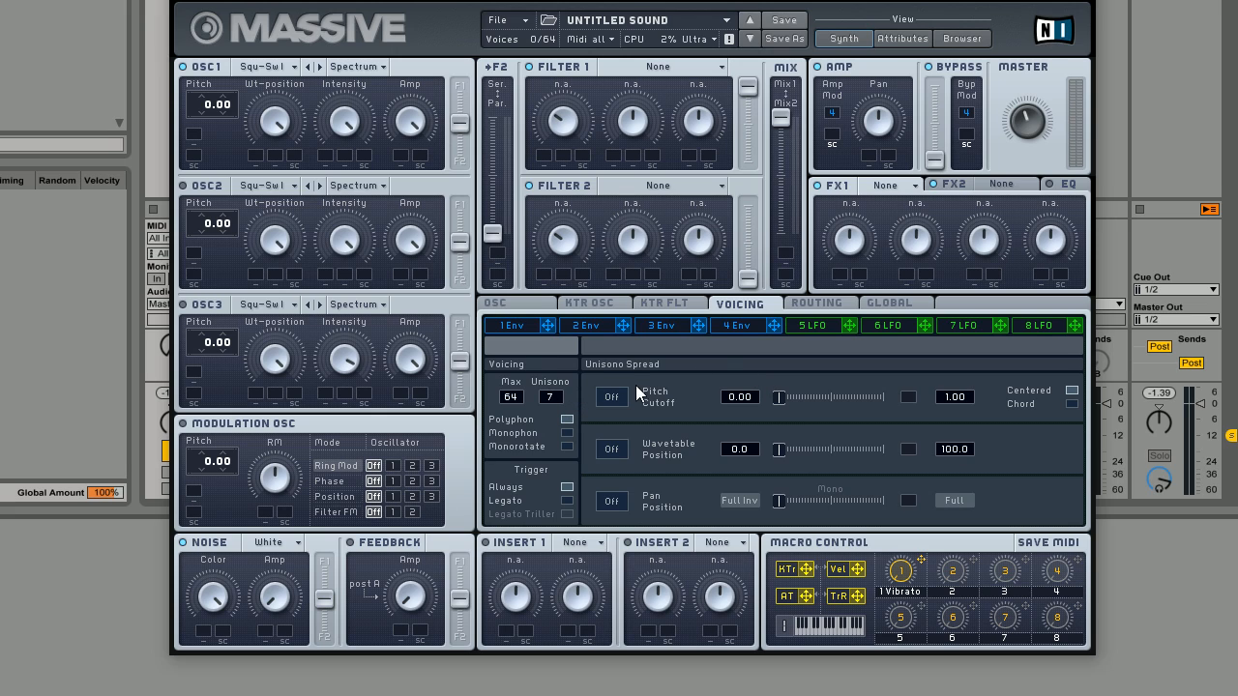
pyautogui.click(610, 396)
# Shape envelope 4 with a longer attack, a much lower decay level and a slightly longer release
pyautogui.click(744, 327)
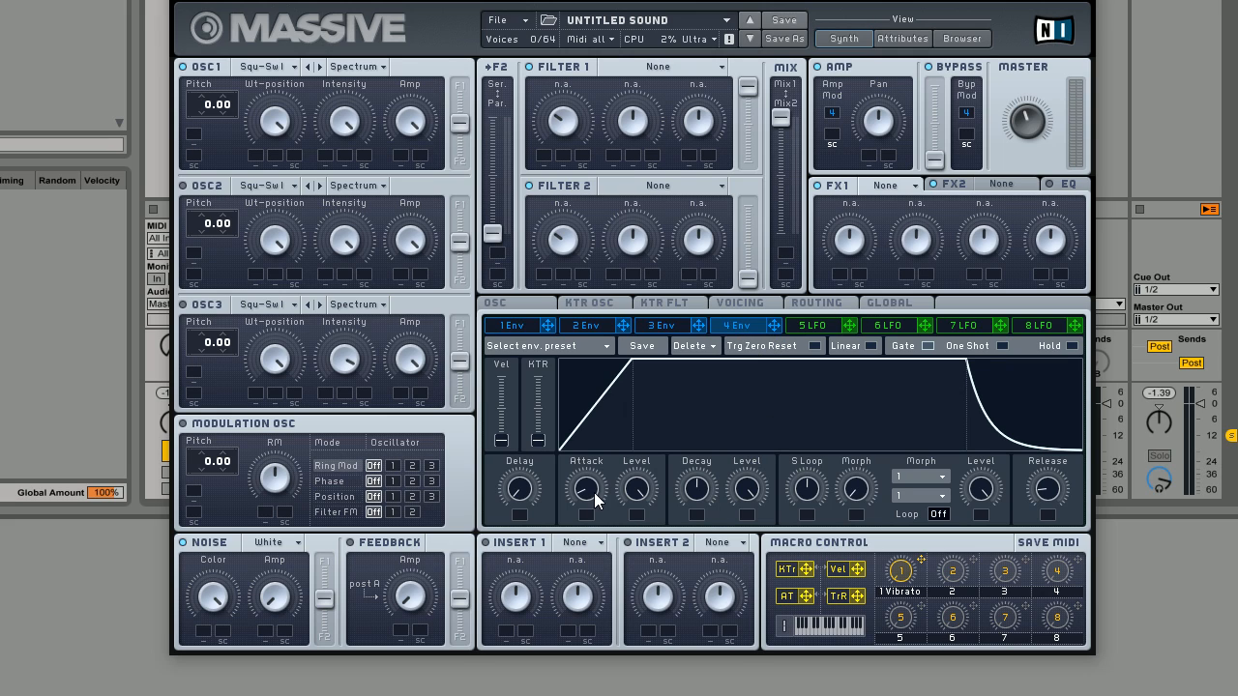
pyautogui.moveTo(594, 499); pyautogui.dragTo(600, 473)
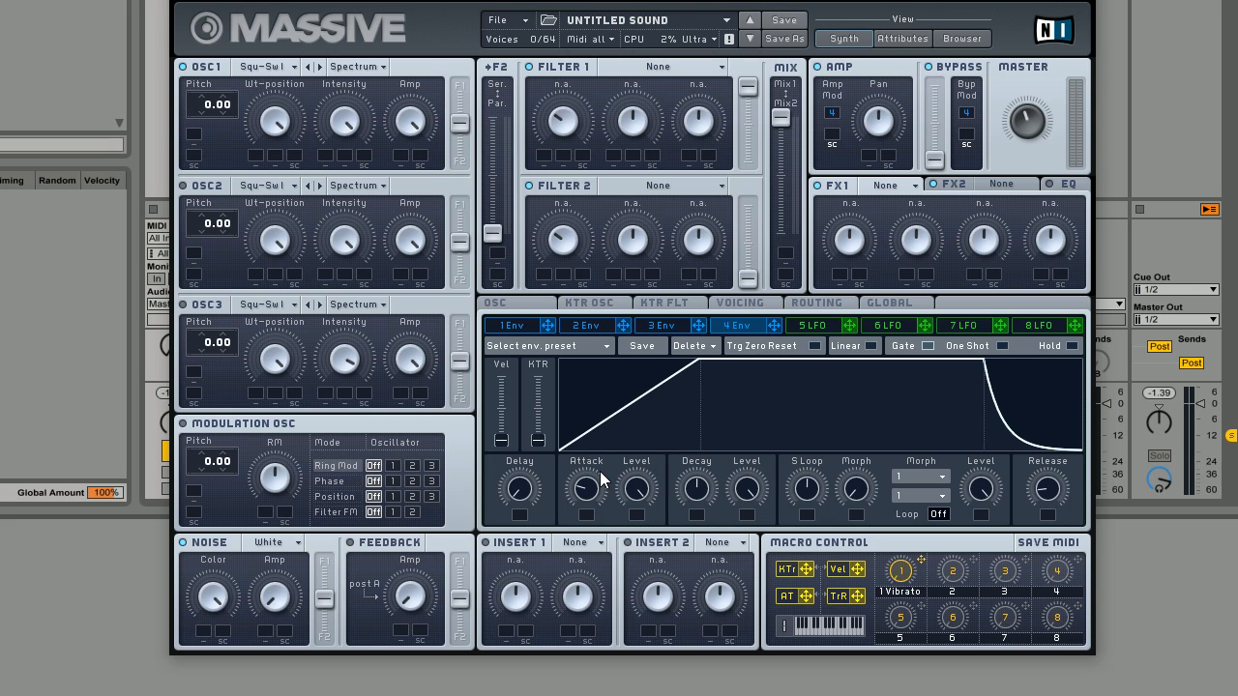
pyautogui.moveTo(601, 476)
pyautogui.mouseDown()
pyautogui.moveTo(589, 498)
pyautogui.moveTo(622, 459)
pyautogui.moveTo(582, 489)
pyautogui.moveTo(592, 481)
pyautogui.mouseUp()
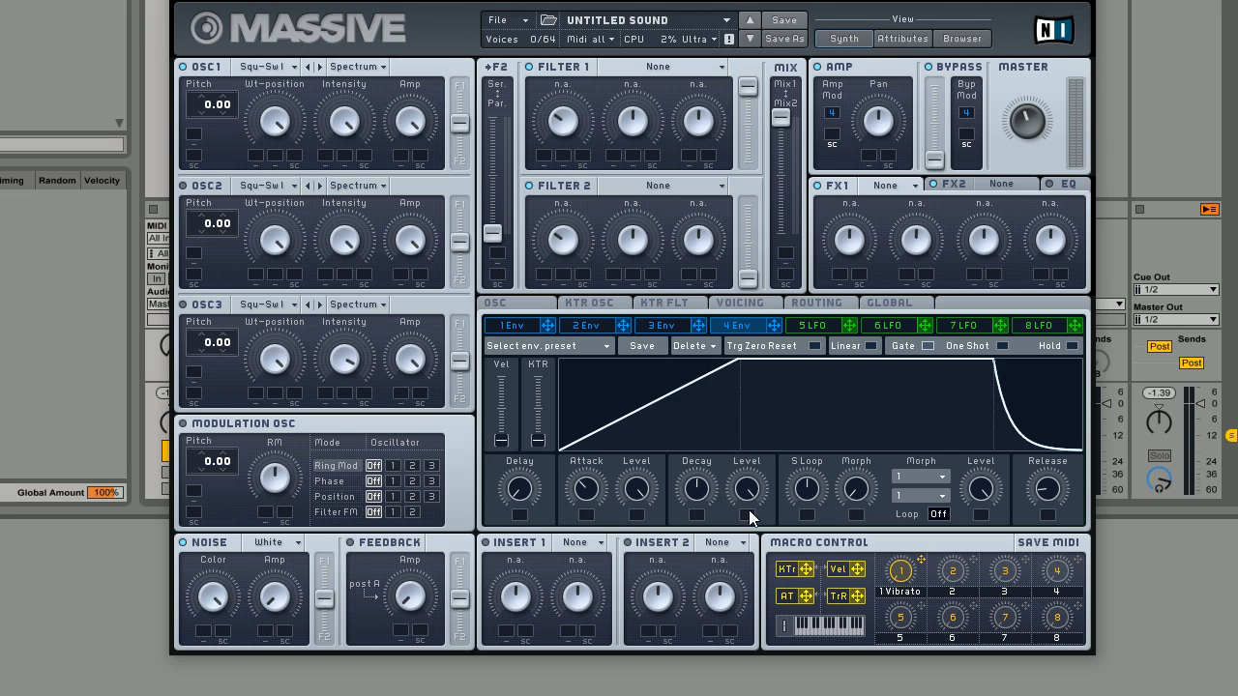
pyautogui.moveTo(583, 490); pyautogui.dragTo(584, 484)
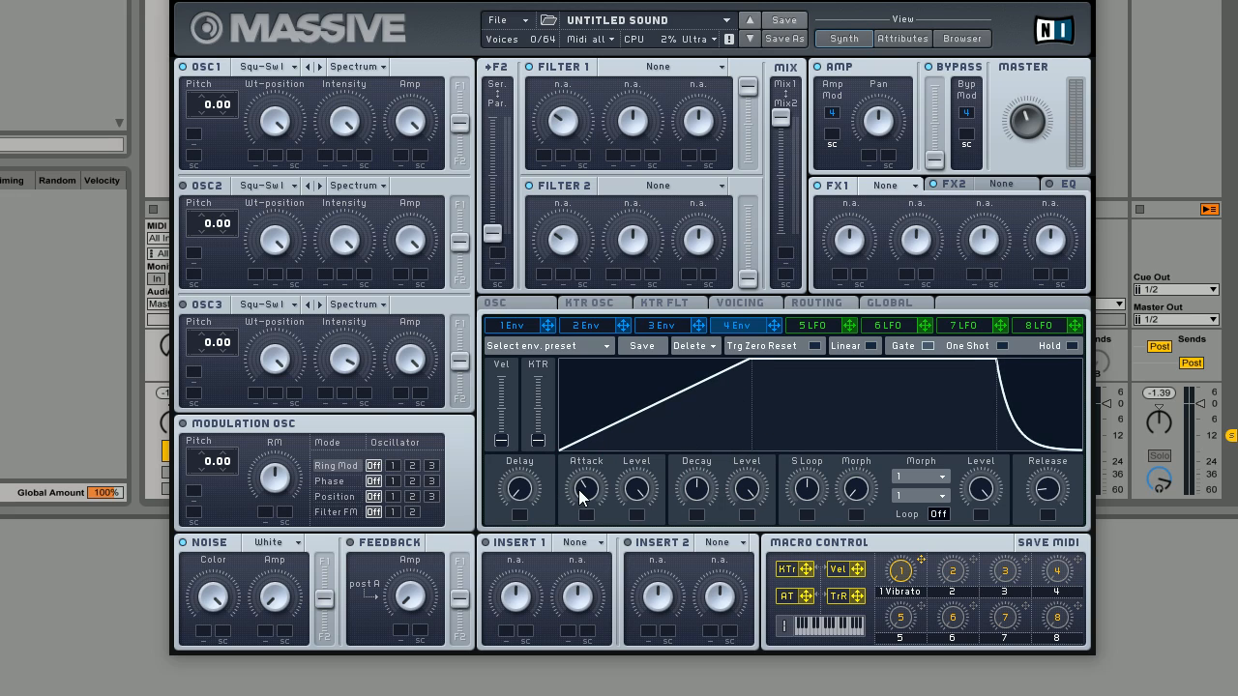
pyautogui.moveTo(757, 495); pyautogui.dragTo(743, 612)
pyautogui.moveTo(1061, 514)
pyautogui.mouseDown()
pyautogui.moveTo(1051, 493)
pyautogui.moveTo(1056, 501)
pyautogui.mouseUp()
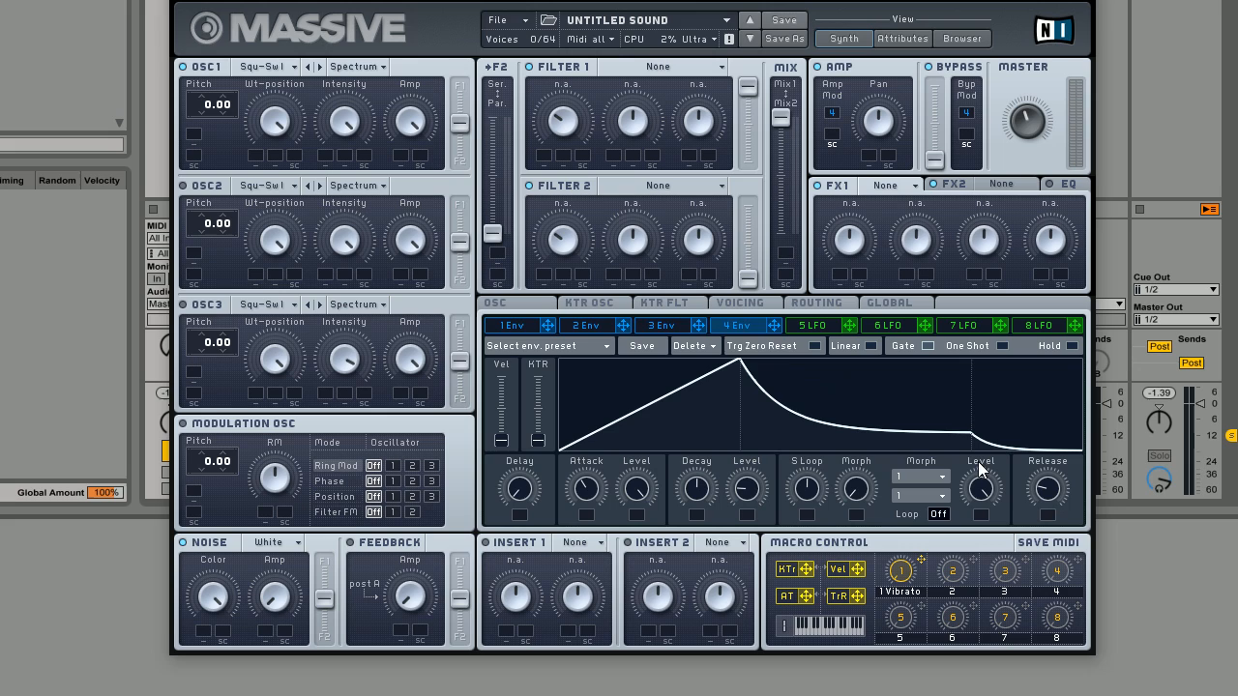
# Turn on the unison spread for pan position and set its amount just past the Mono centre
pyautogui.click(744, 301)
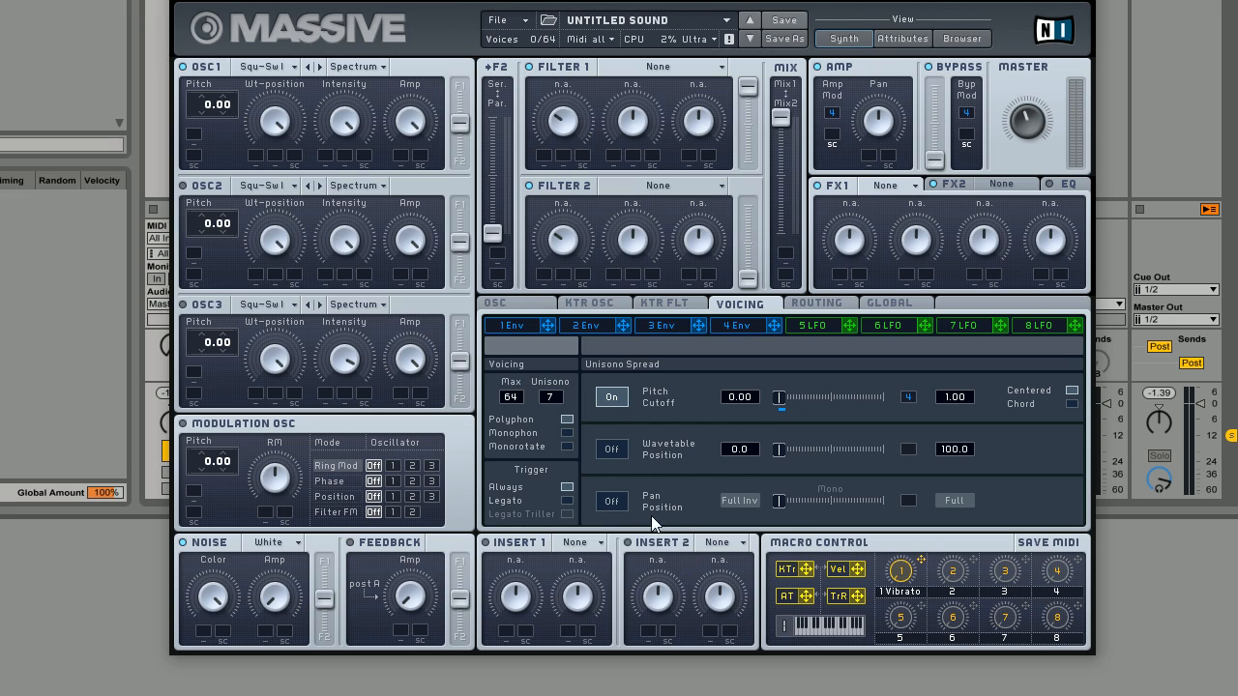
pyautogui.click(609, 500)
pyautogui.moveTo(779, 501); pyautogui.dragTo(852, 505)
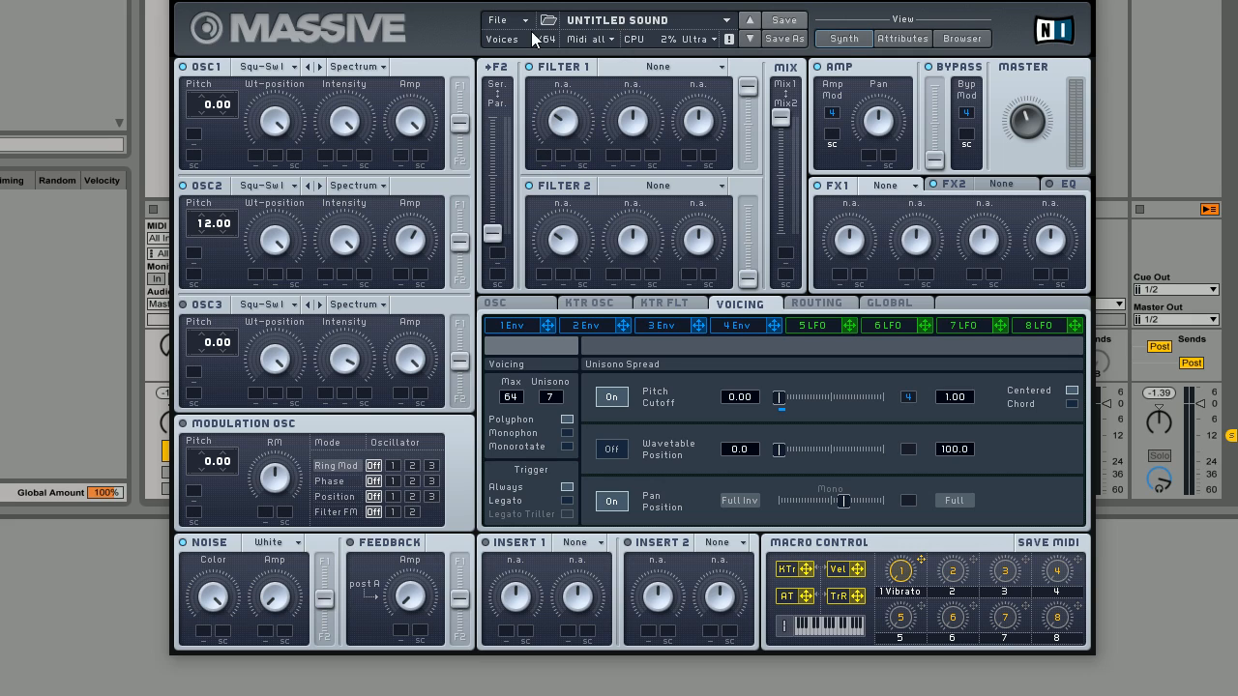
# Route the filters fully in parallel and set Filter 1 to Lowpass 2
pyautogui.moveTo(493, 221)
pyautogui.mouseDown()
pyautogui.moveTo(493, 193)
pyautogui.moveTo(493, 233)
pyautogui.mouseUp()
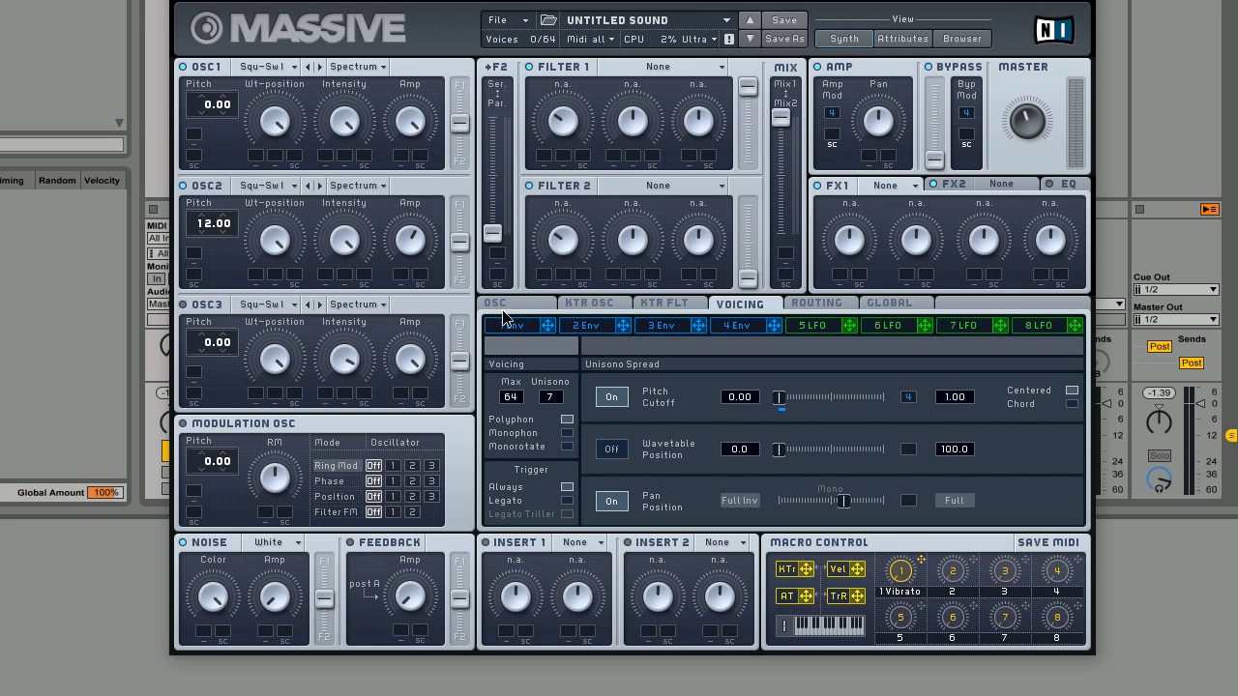
pyautogui.click(668, 66)
pyautogui.click(649, 91)
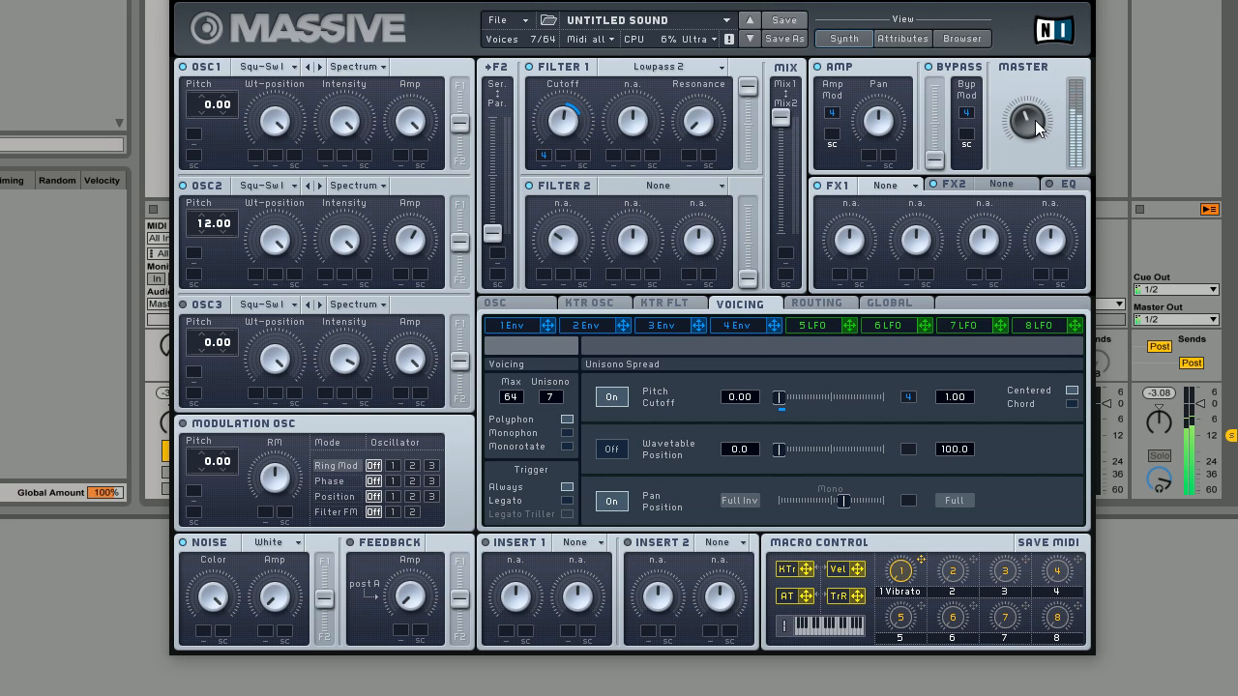
# Shorten the attack of envelope 4 slightly and raise its decay level
pyautogui.click(741, 331)
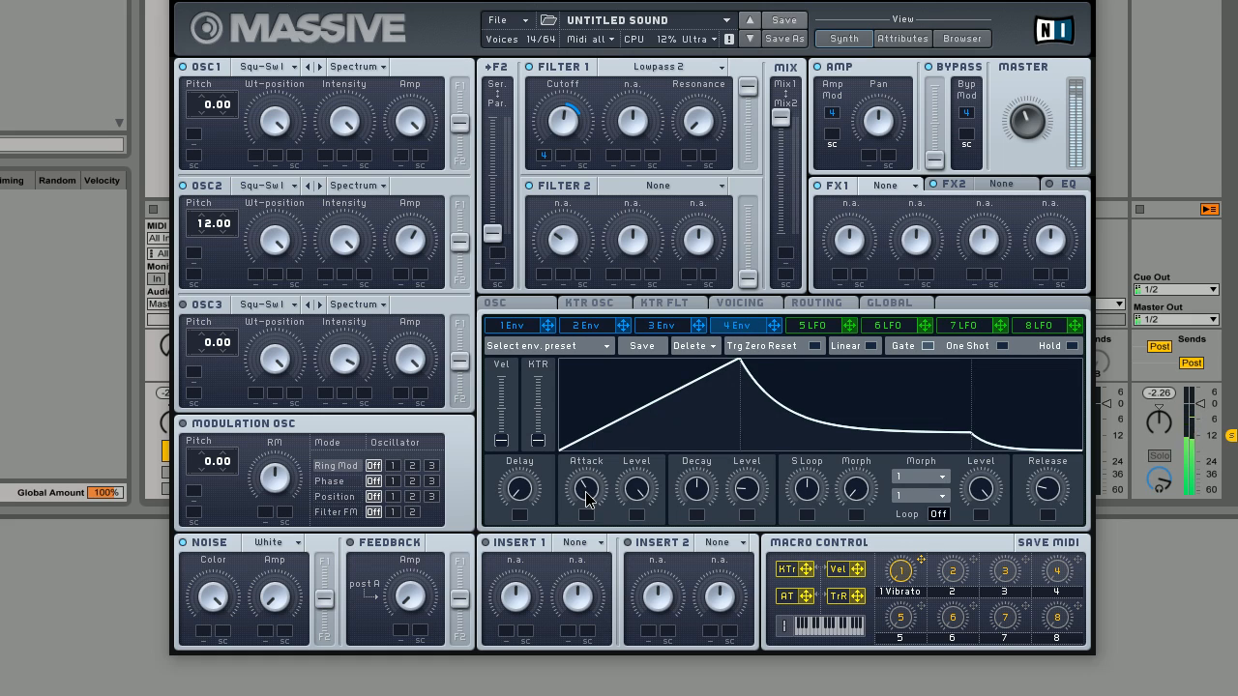
pyautogui.moveTo(584, 499); pyautogui.dragTo(584, 503)
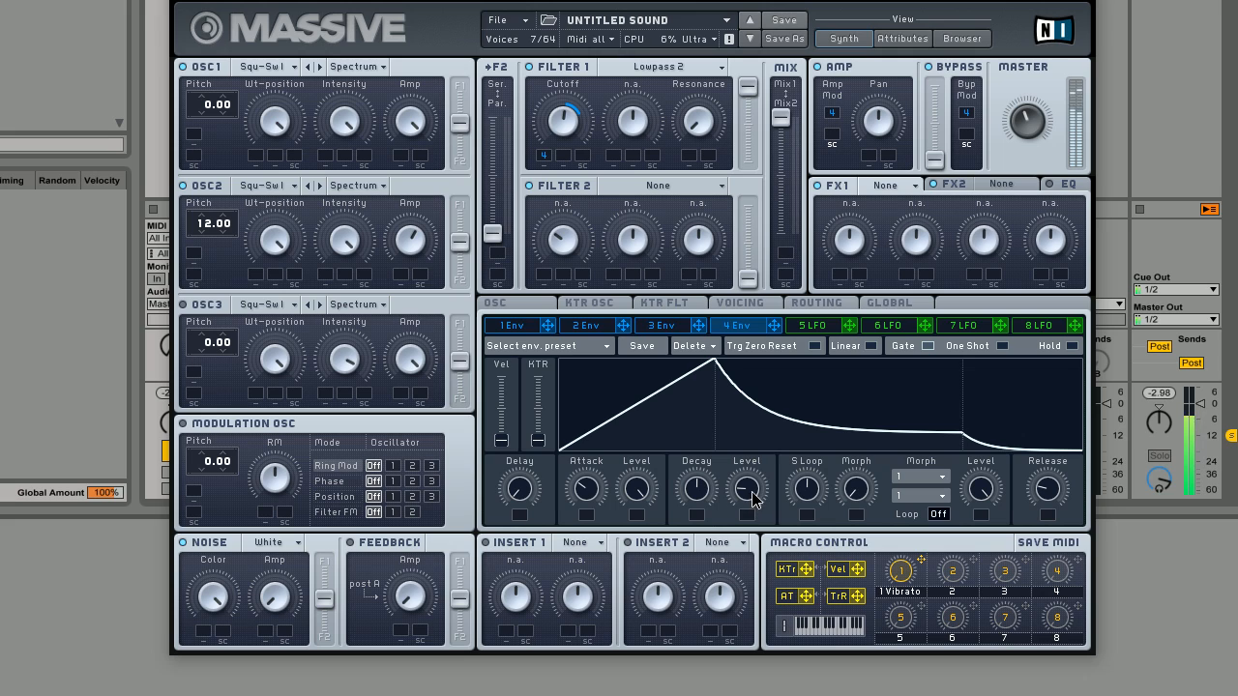
pyautogui.moveTo(740, 492)
pyautogui.mouseDown()
pyautogui.moveTo(763, 463)
pyautogui.moveTo(747, 512)
pyautogui.moveTo(756, 497)
pyautogui.mouseUp()
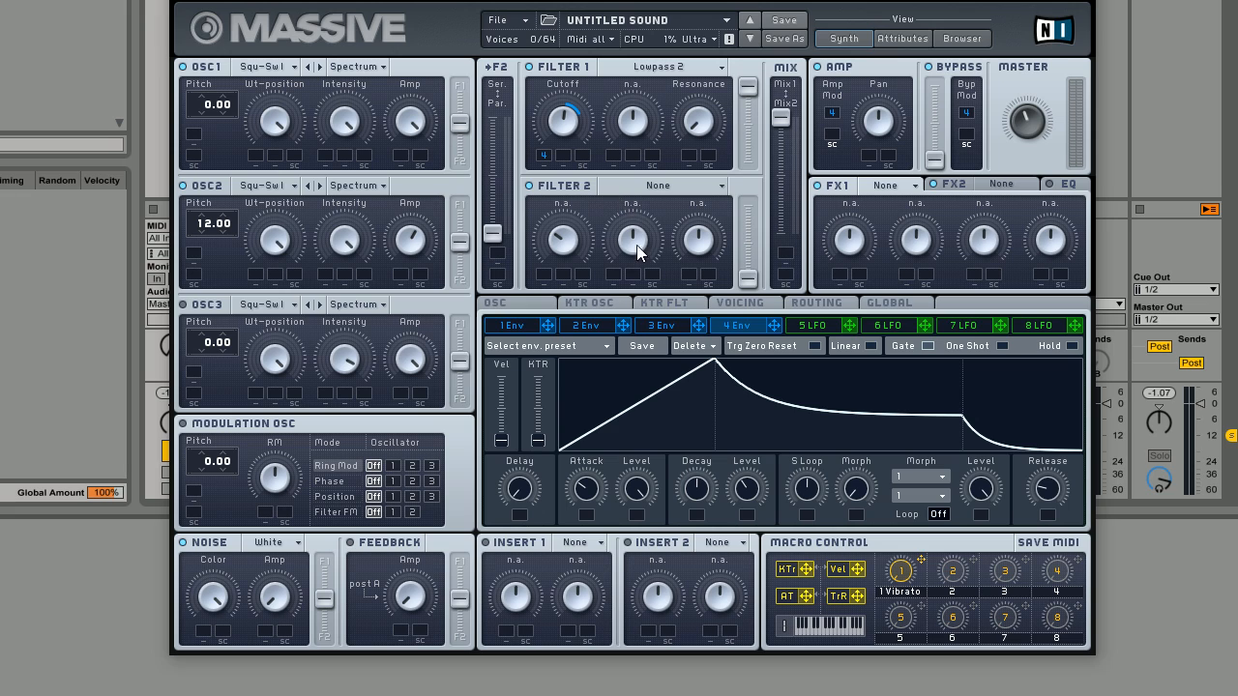
# Set Filter 2 to Double Notch, raise its cutoff above the midpoint and bring its output fader up to about three quarters
pyautogui.click(655, 189)
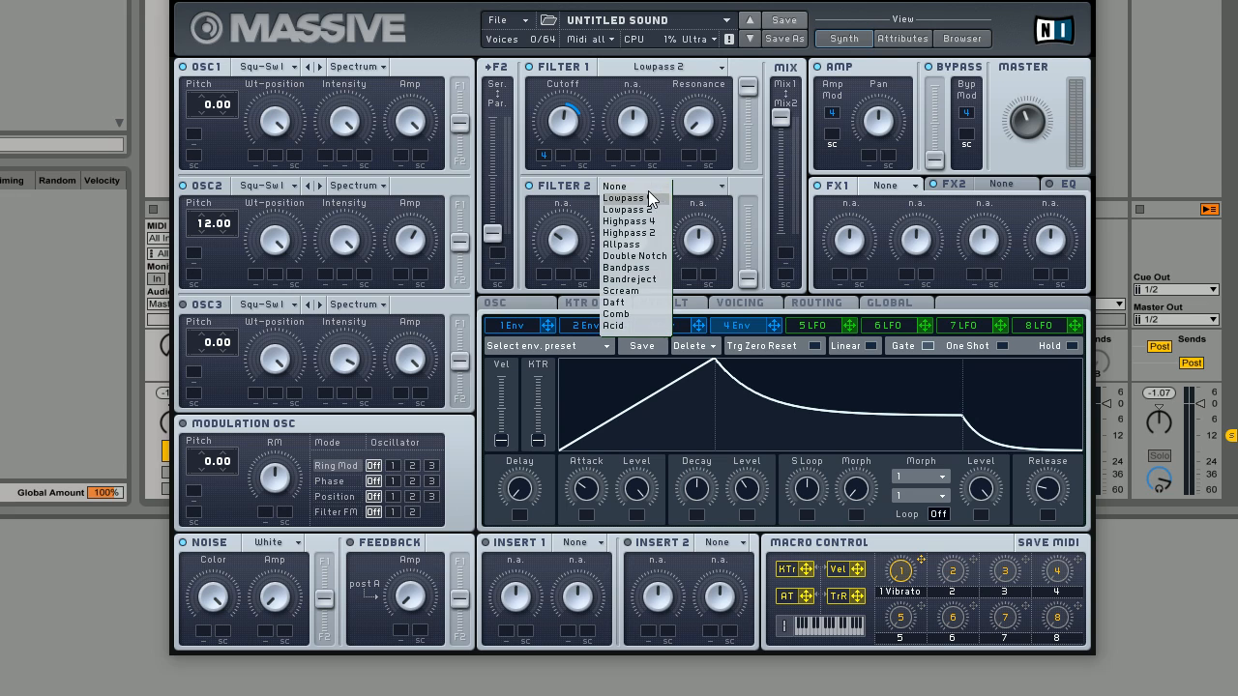
pyautogui.click(648, 256)
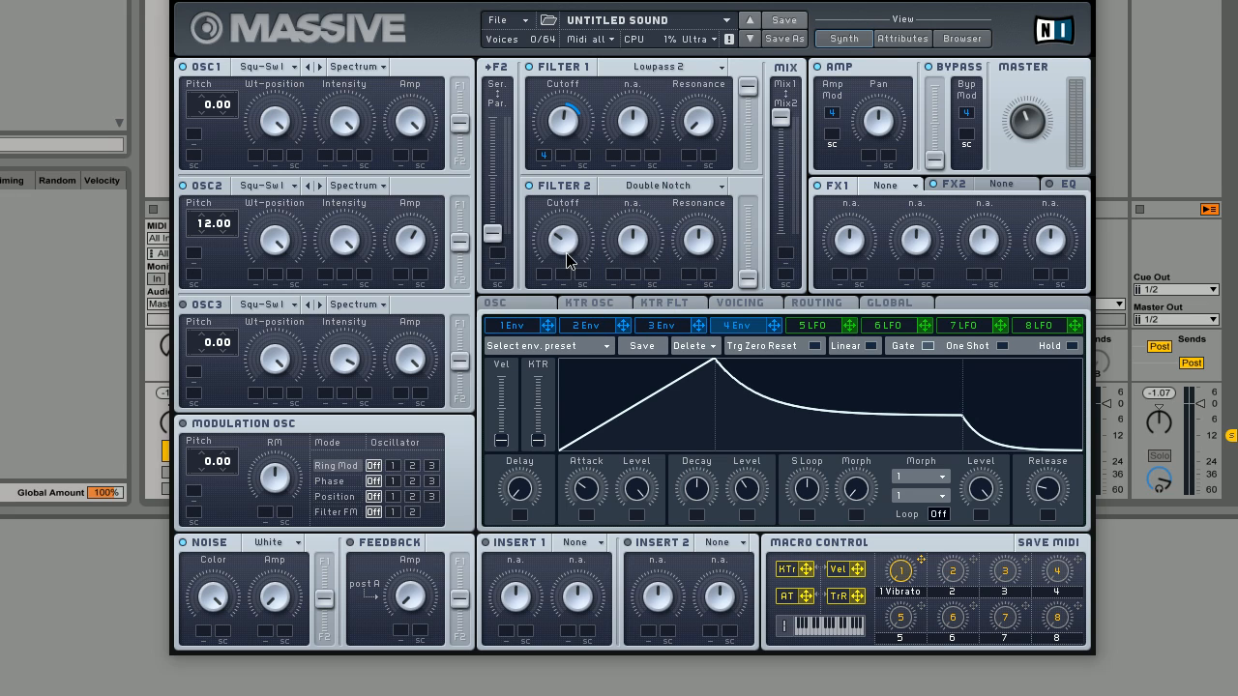
pyautogui.moveTo(566, 252); pyautogui.dragTo(550, 241)
pyautogui.scroll(-3, 563, 252)
pyautogui.scroll(3, 560, 256)
pyautogui.moveTo(566, 254); pyautogui.dragTo(574, 176)
pyautogui.moveTo(748, 278); pyautogui.dragTo(748, 212)
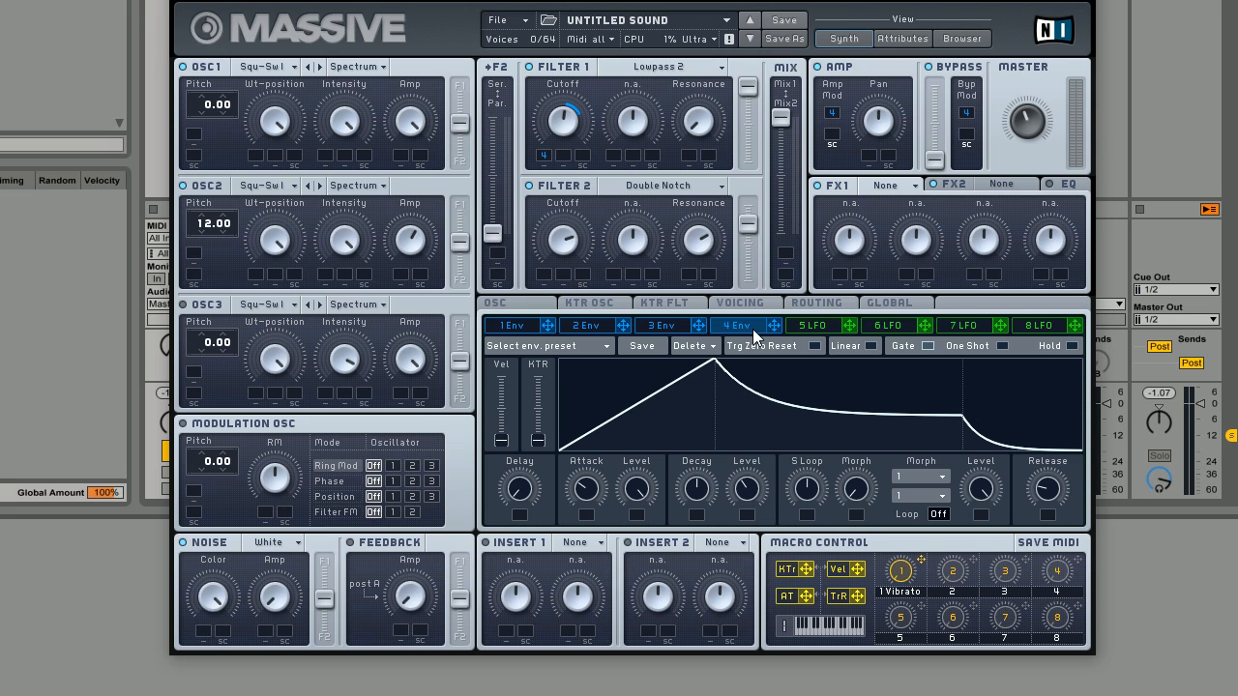
# Assign envelope 4 to modulate the filter mix fader and fine-tune the Filter 2 cutoff
pyautogui.moveTo(773, 329); pyautogui.dragTo(788, 254)
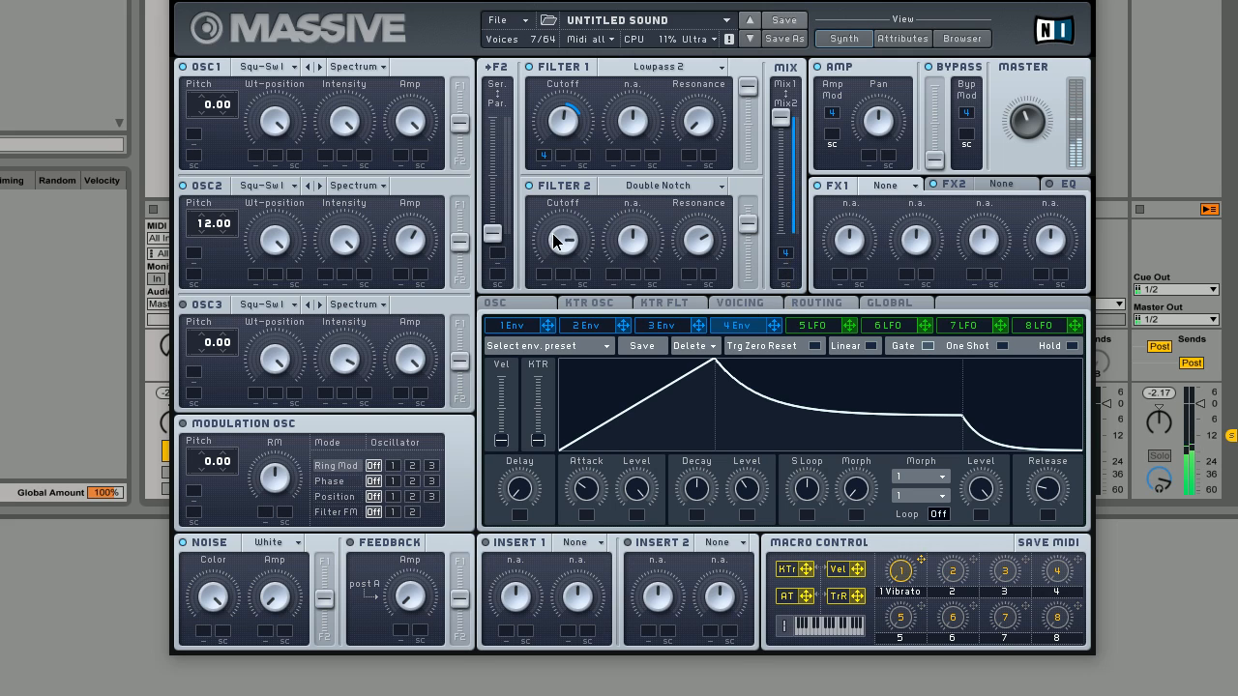
pyautogui.moveTo(554, 242)
pyautogui.mouseDown()
pyautogui.moveTo(551, 266)
pyautogui.moveTo(555, 249)
pyautogui.mouseUp()
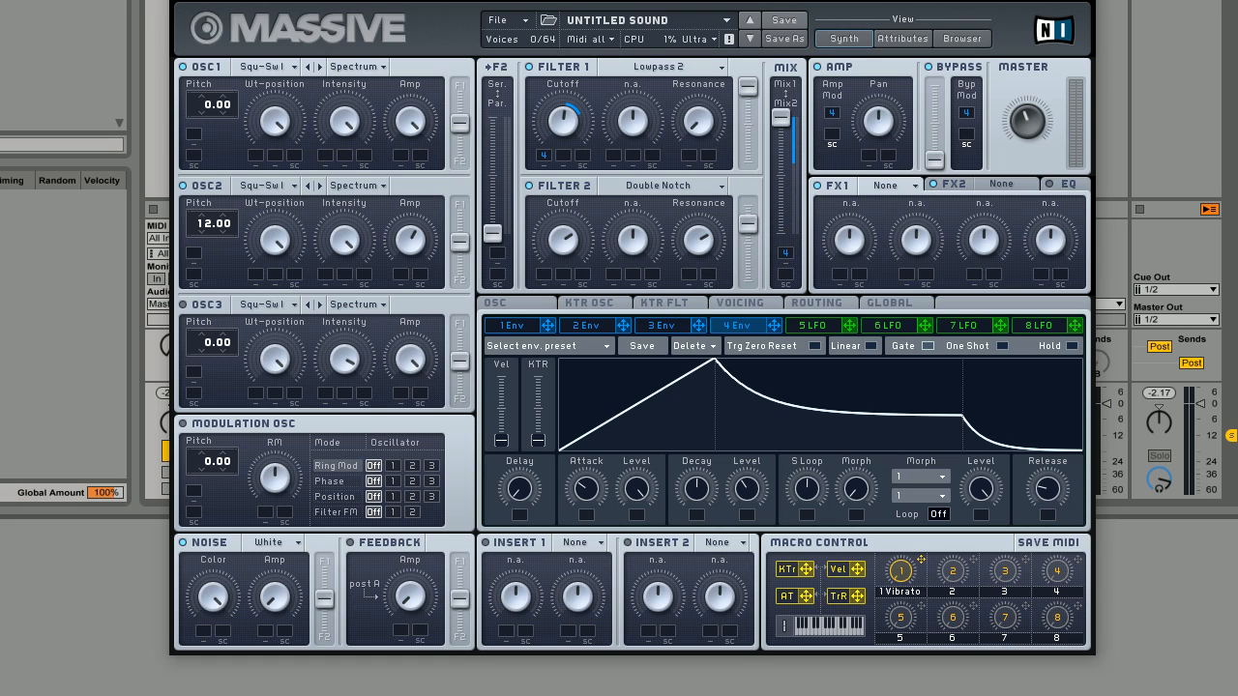
# Load Reverb in FX1, lower its dry/wet amount and raise density and color to maximum
pyautogui.click(896, 185)
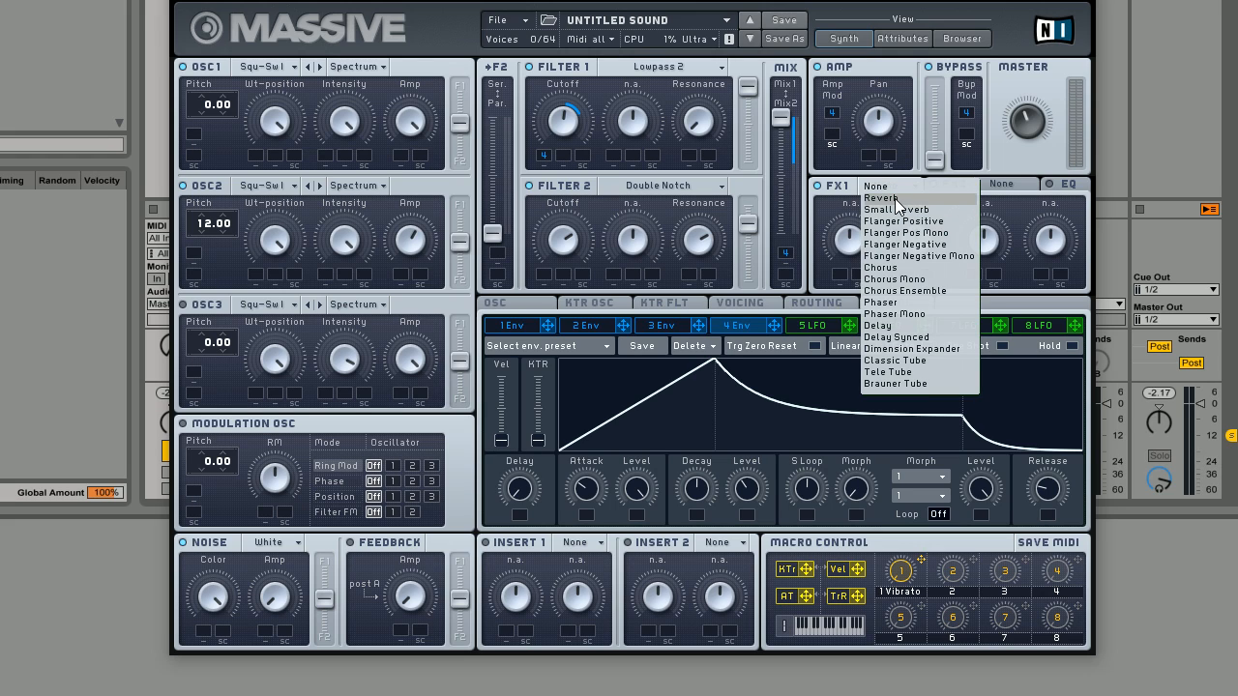
pyautogui.click(895, 198)
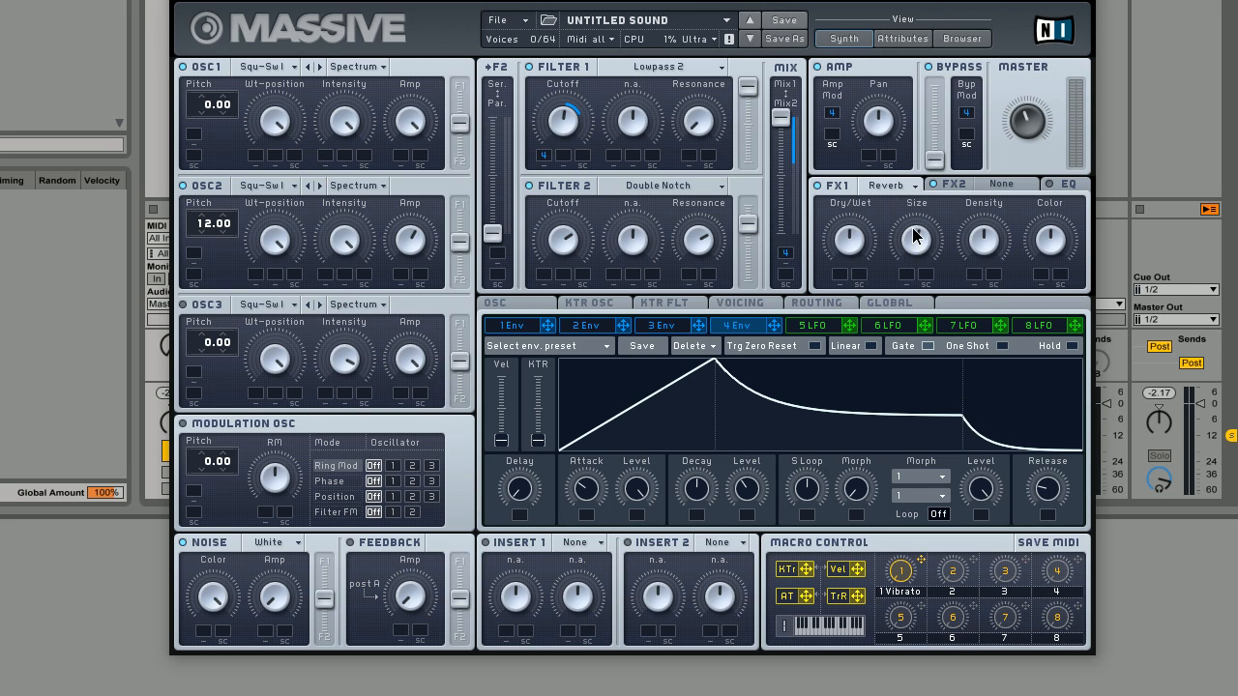
pyautogui.moveTo(846, 256); pyautogui.dragTo(850, 305)
pyautogui.moveTo(989, 209); pyautogui.dragTo(1004, 180)
pyautogui.moveTo(1040, 238); pyautogui.dragTo(1047, 170)
pyautogui.moveTo(1059, 161); pyautogui.dragTo(1059, 116)
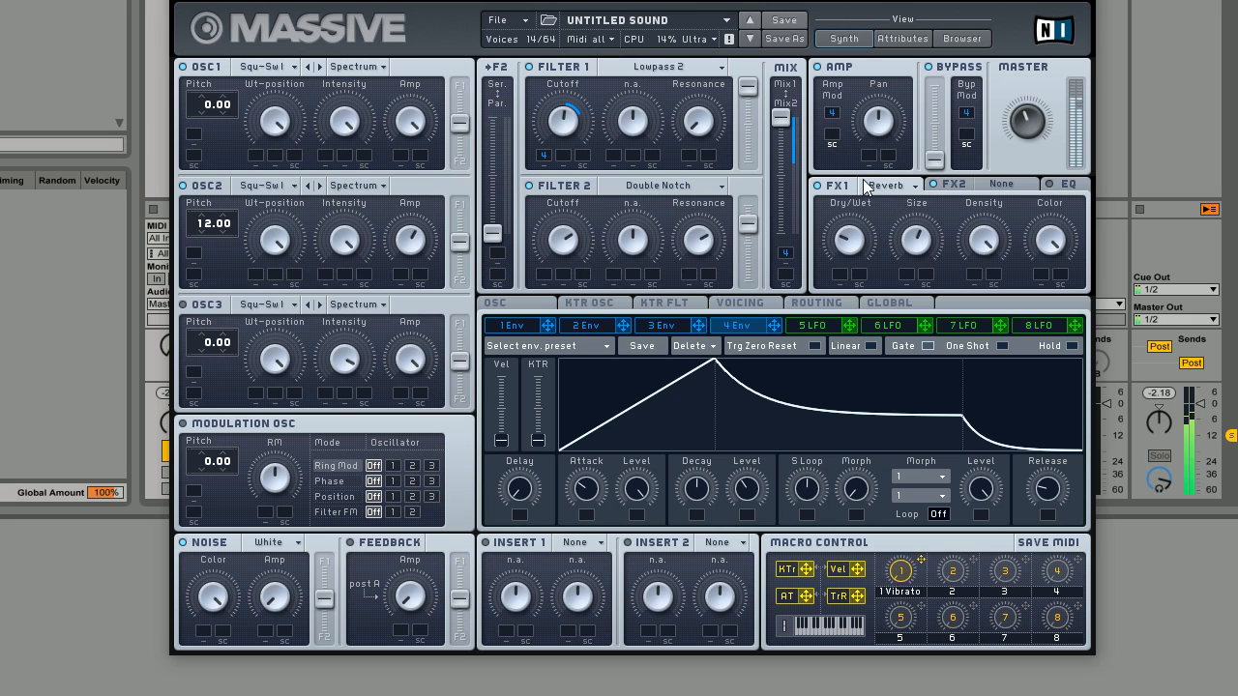
# Shorten the decay of envelope 4 and lower its decay level
pyautogui.moveTo(586, 491)
pyautogui.mouseDown()
pyautogui.moveTo(592, 523)
pyautogui.moveTo(600, 501)
pyautogui.mouseUp()
pyautogui.moveTo(703, 510); pyautogui.dragTo(704, 535)
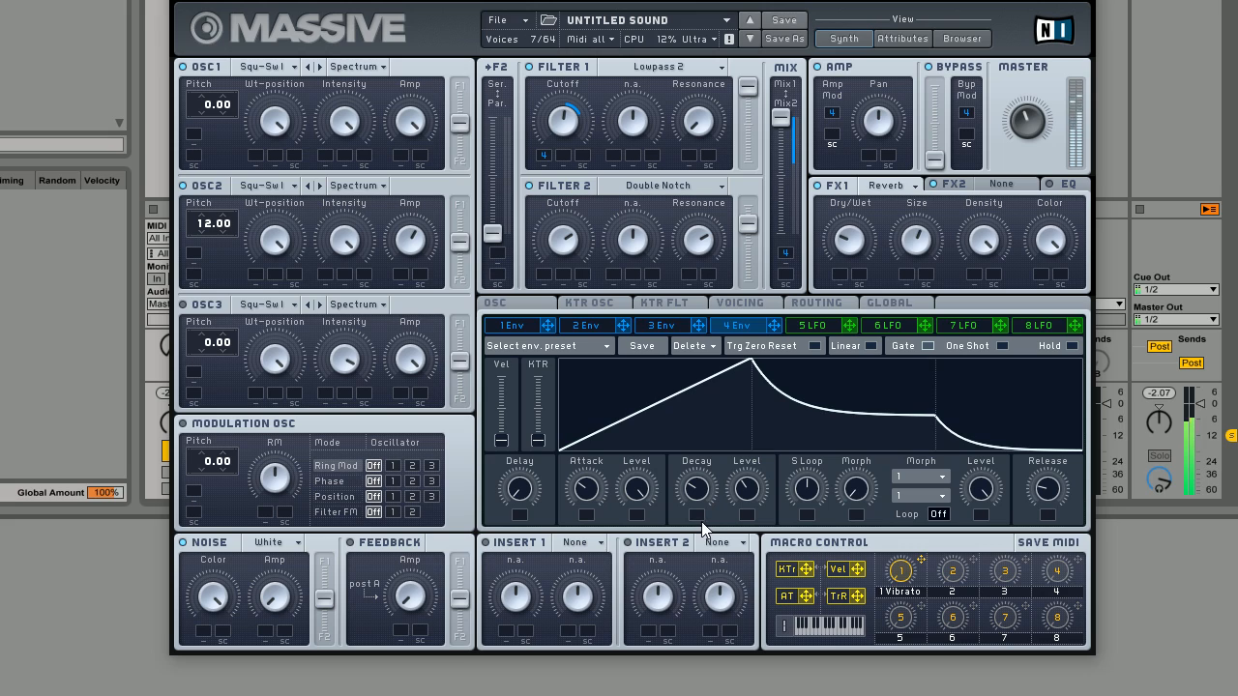
pyautogui.moveTo(743, 497)
pyautogui.mouseDown()
pyautogui.moveTo(751, 541)
pyautogui.moveTo(763, 535)
pyautogui.moveTo(754, 495)
pyautogui.moveTo(758, 513)
pyautogui.mouseUp()
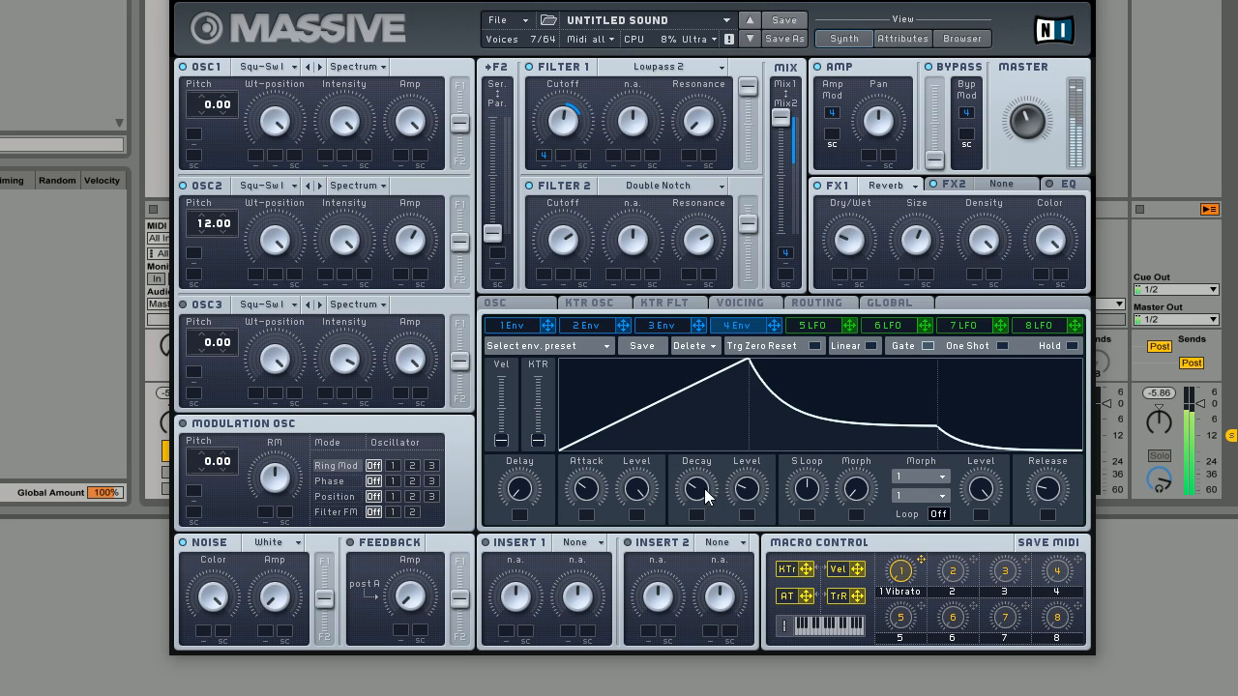
pyautogui.moveTo(702, 490); pyautogui.dragTo(702, 482)
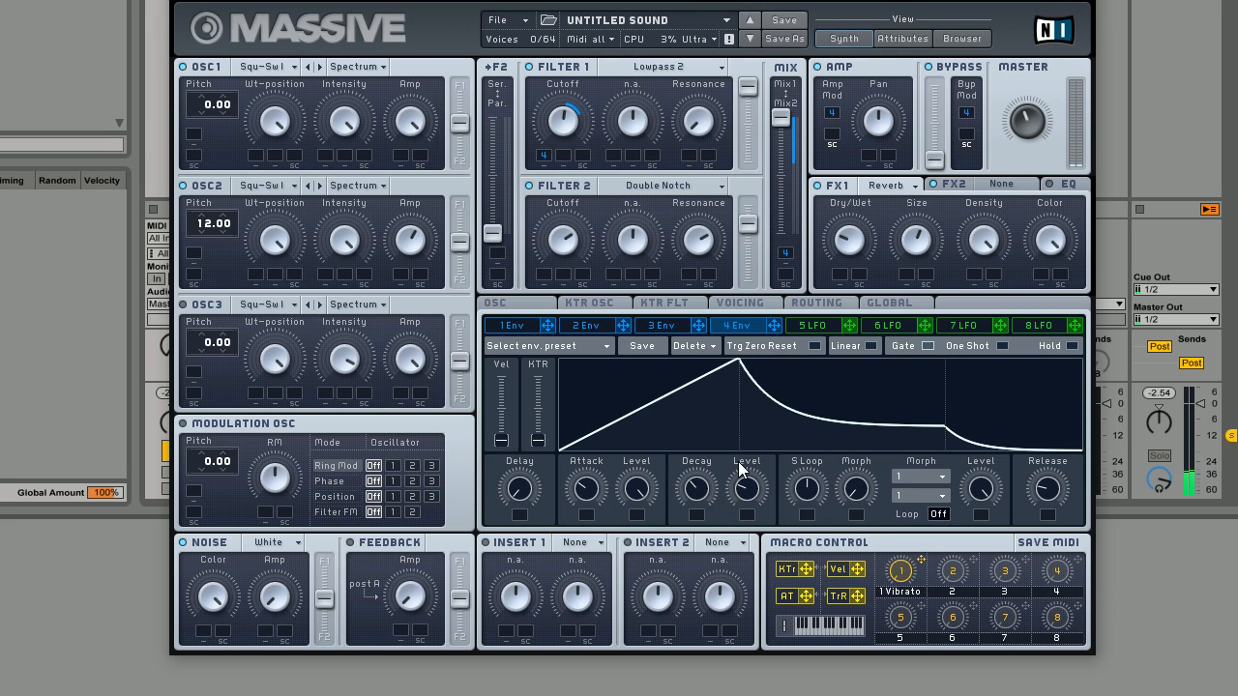
# Load Phaser in FX2 and switch on the EQ
pyautogui.click(1007, 185)
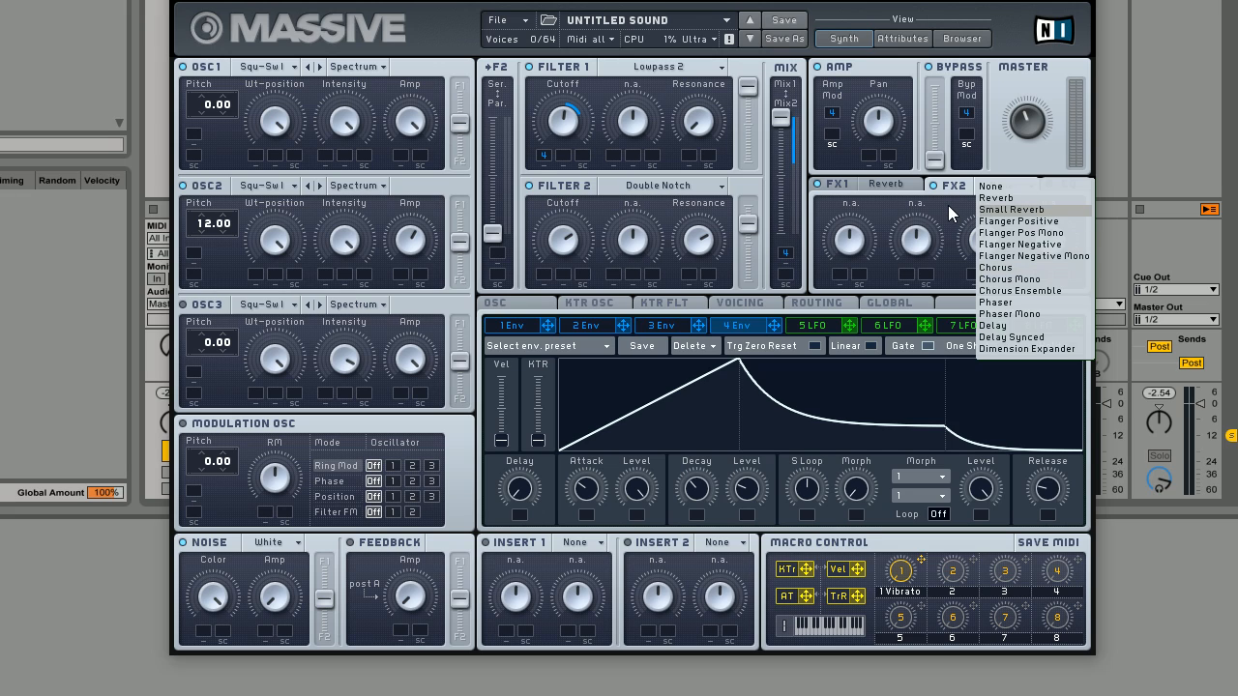
pyautogui.click(1032, 303)
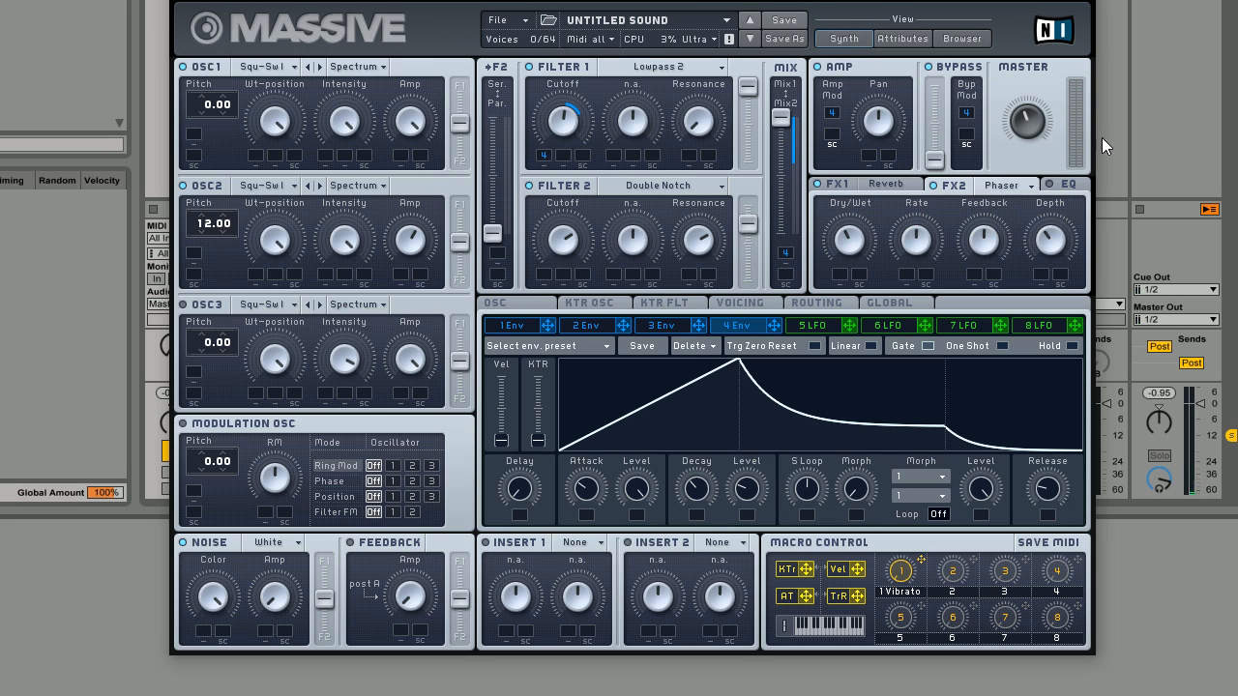
pyautogui.click(1063, 188)
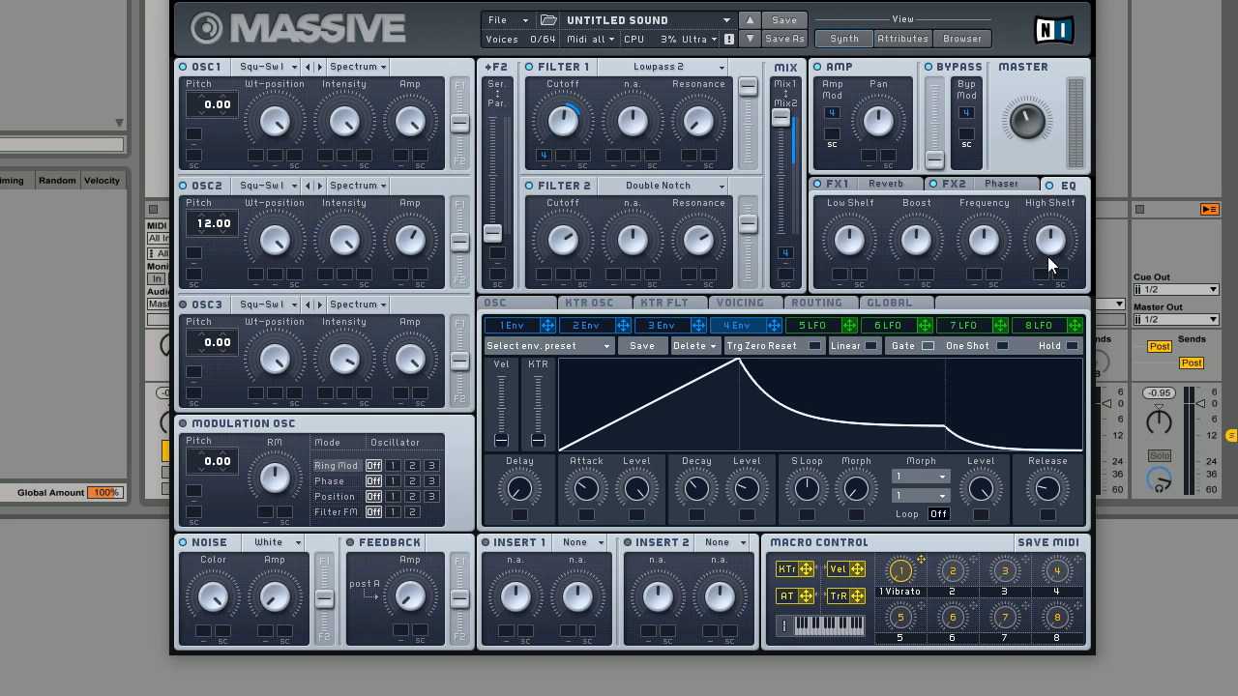